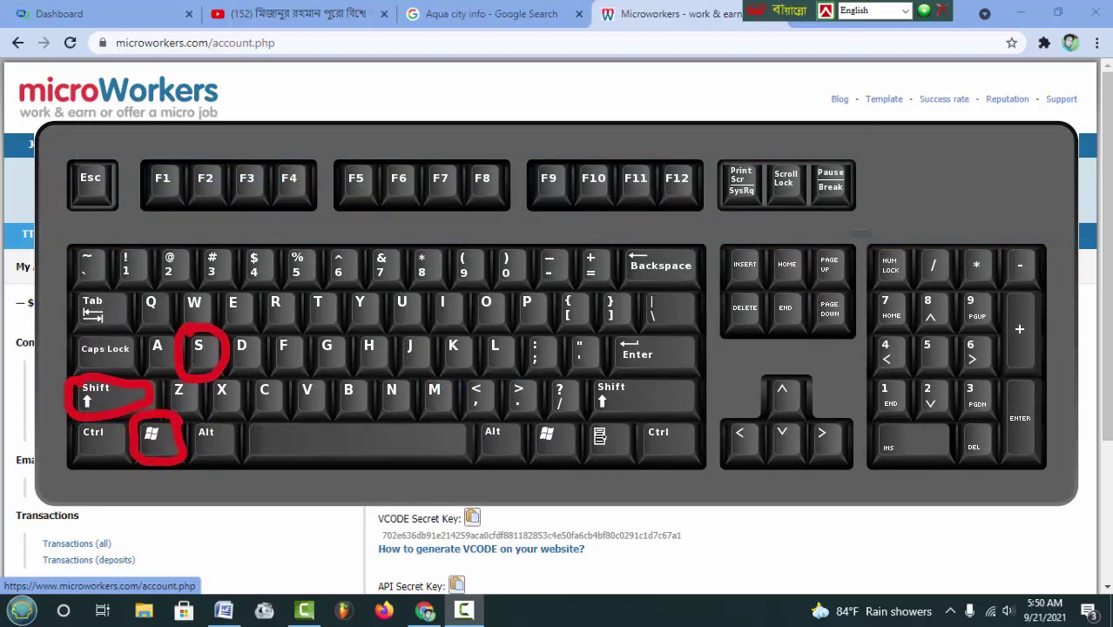
Capture a full-screen snip of the Microworkers account page and dismiss the snip notification
key(super+shift+s)
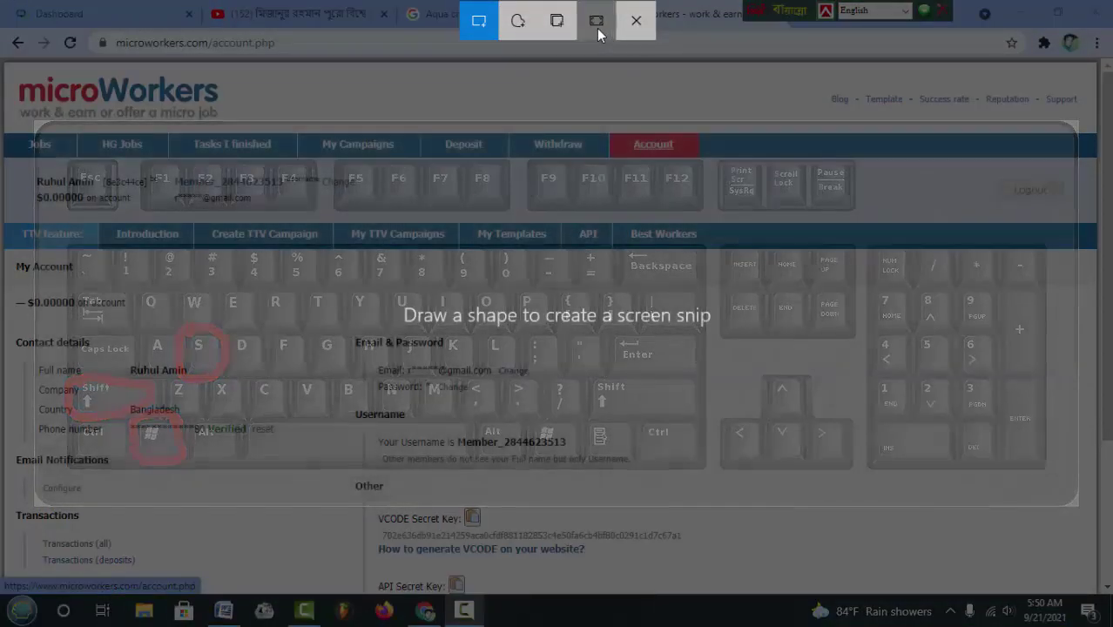
click(595, 22)
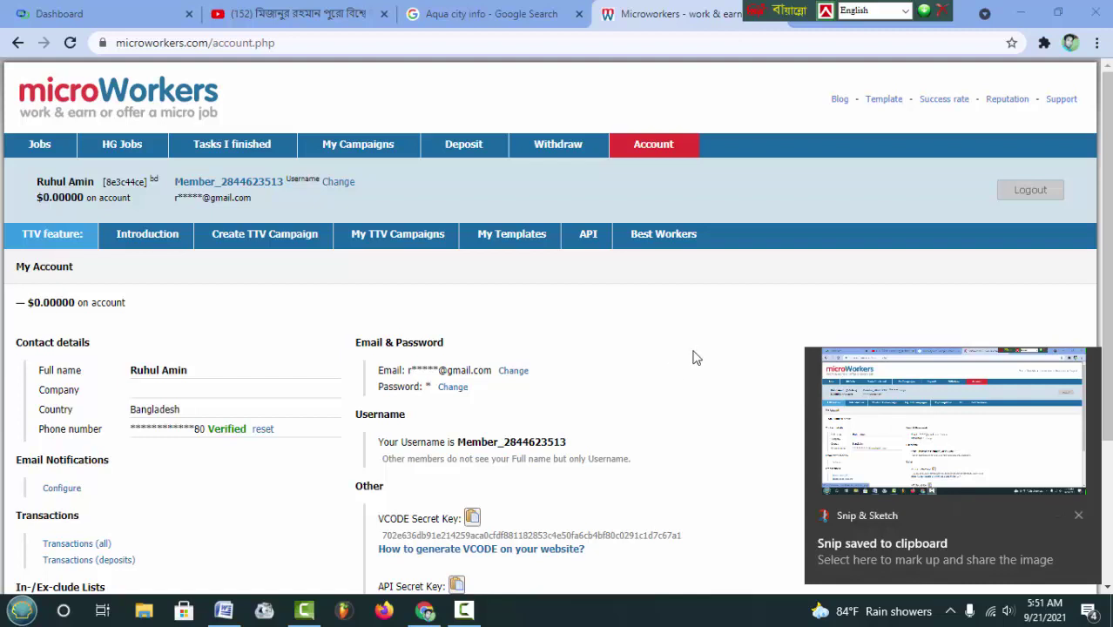
click(1080, 519)
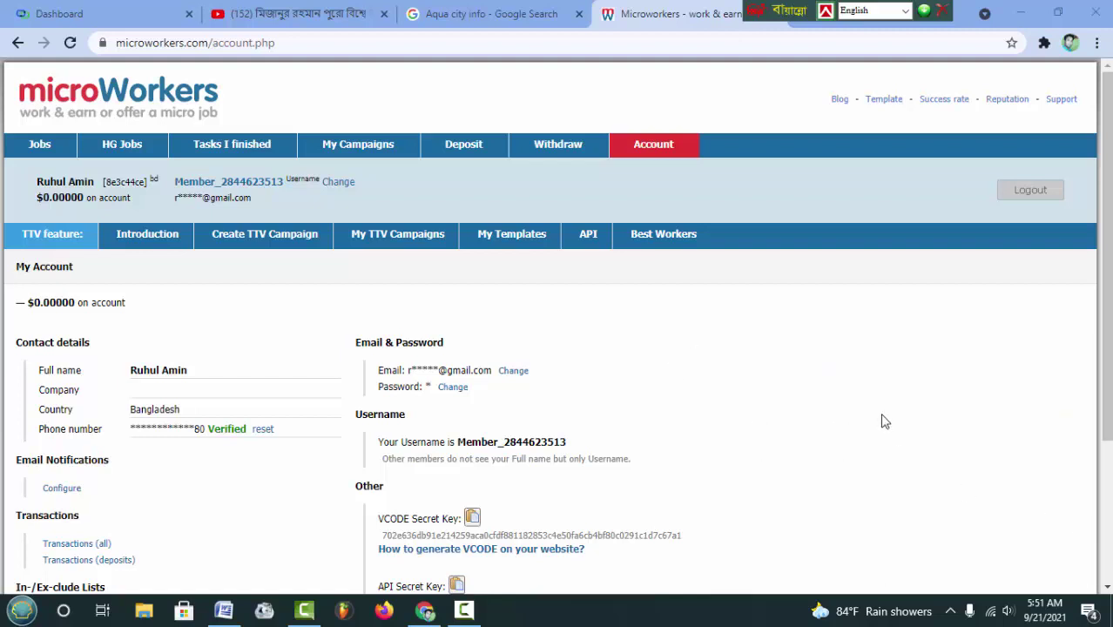
Start a new Microworkers support message and choose Delete Account as the issue type
click(1061, 101)
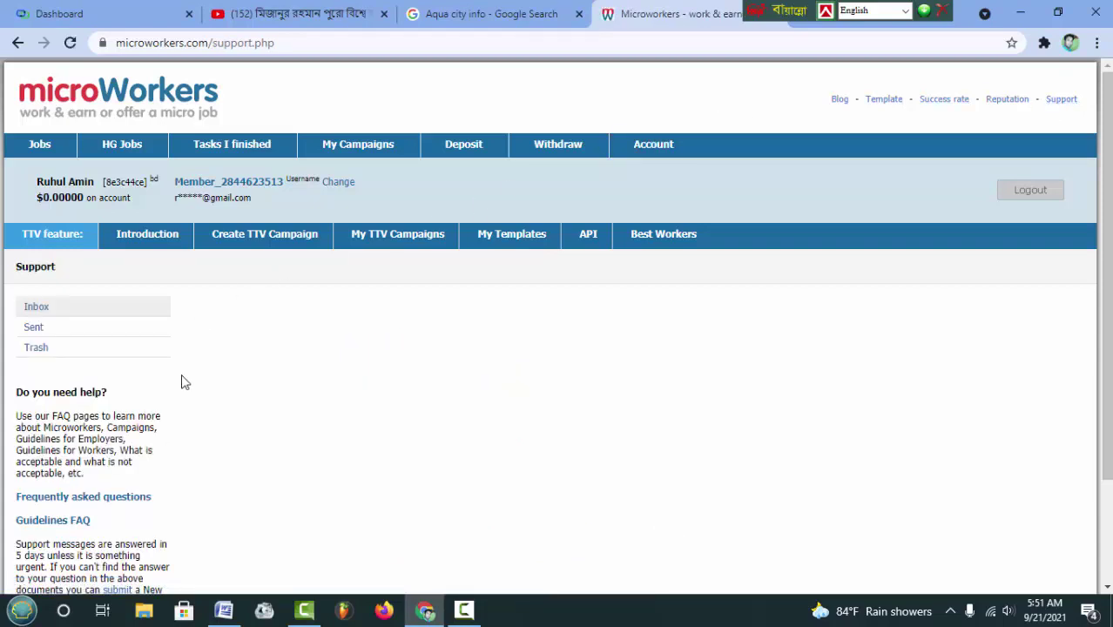
scroll(228, 425, down, 3)
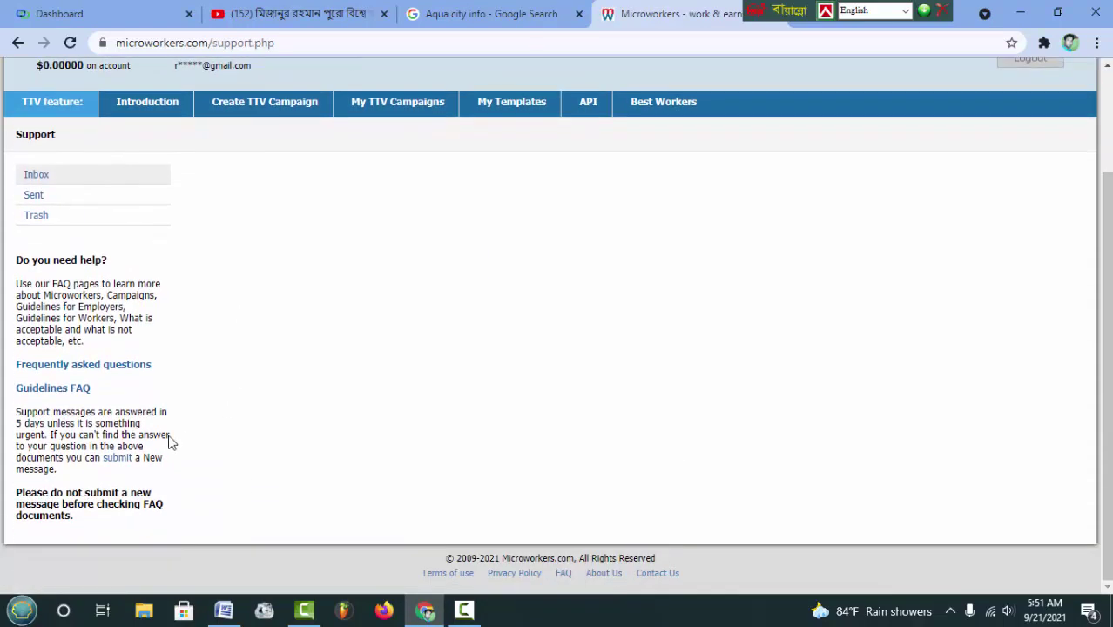
click(118, 458)
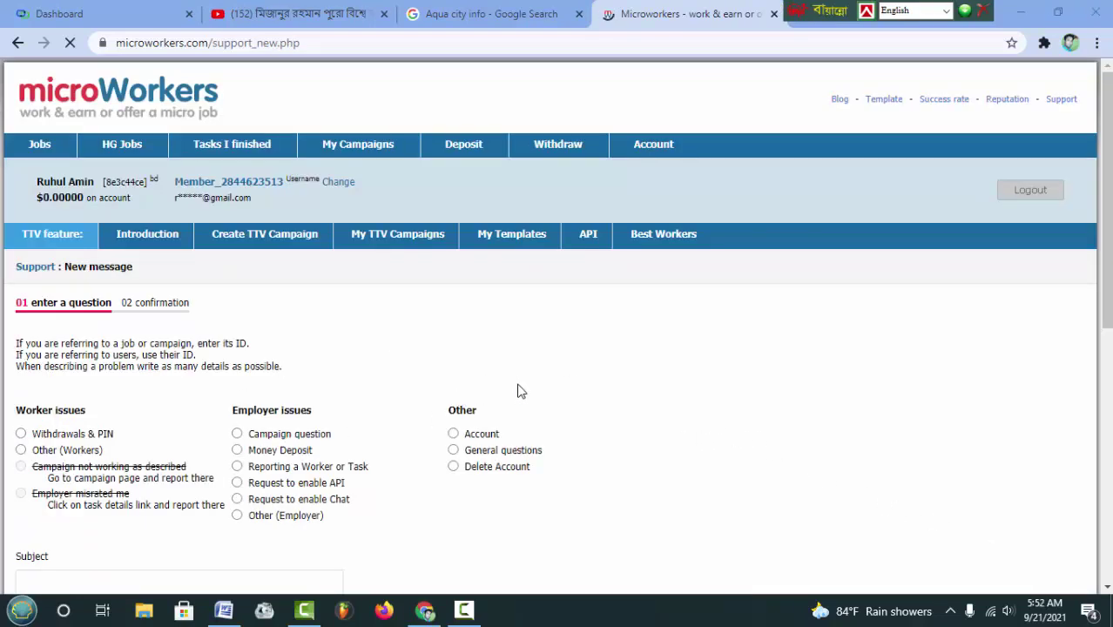
scroll(520, 387, down, 2)
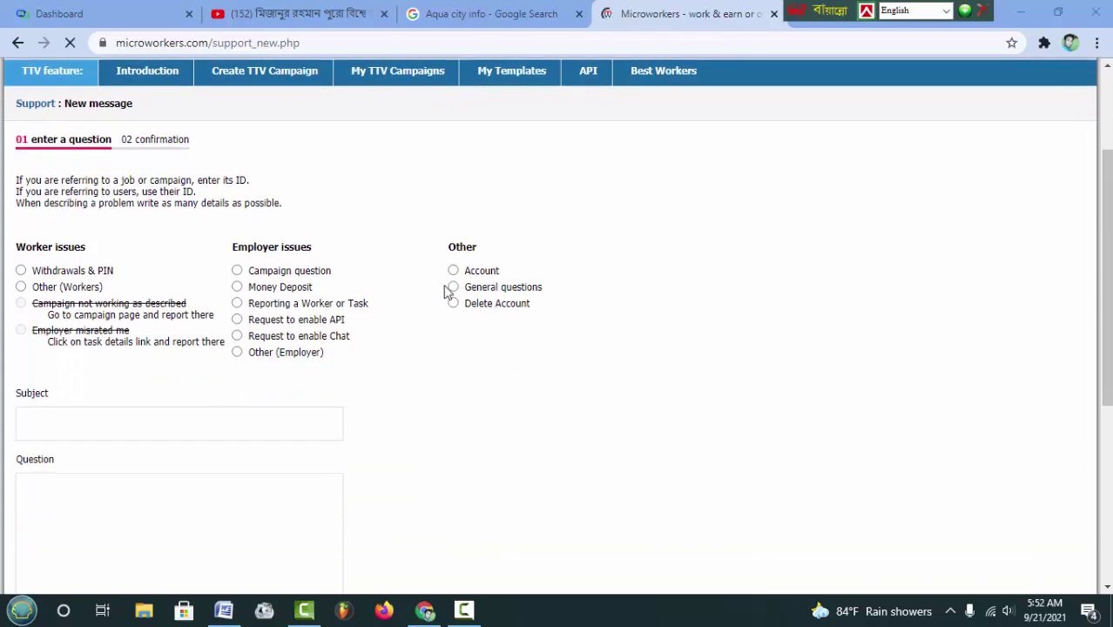
click(453, 305)
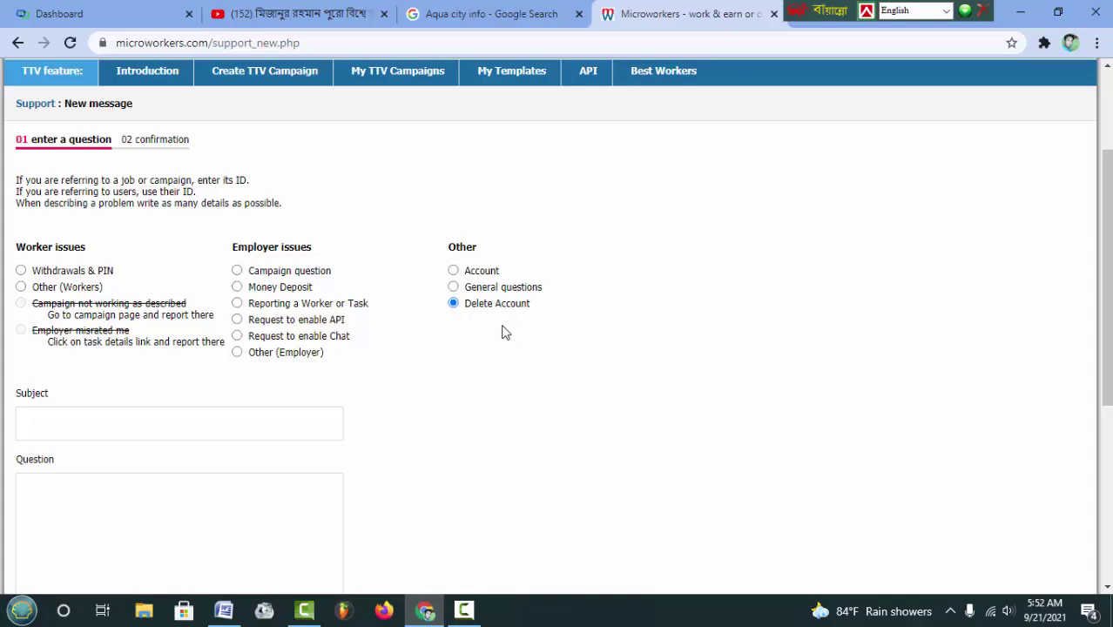
Switch to the prepared letter in Microsoft Word and copy its line "I want to delete my account" for the message's Subject
scroll(318, 406, down, 1)
click(61, 346)
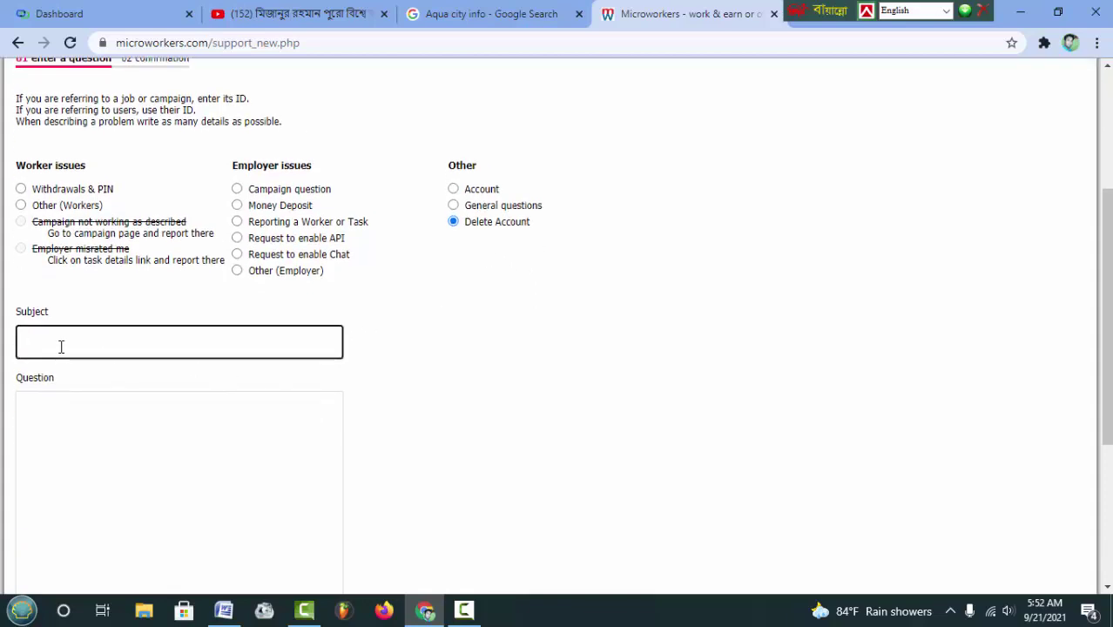
scroll(61, 346, down, 1)
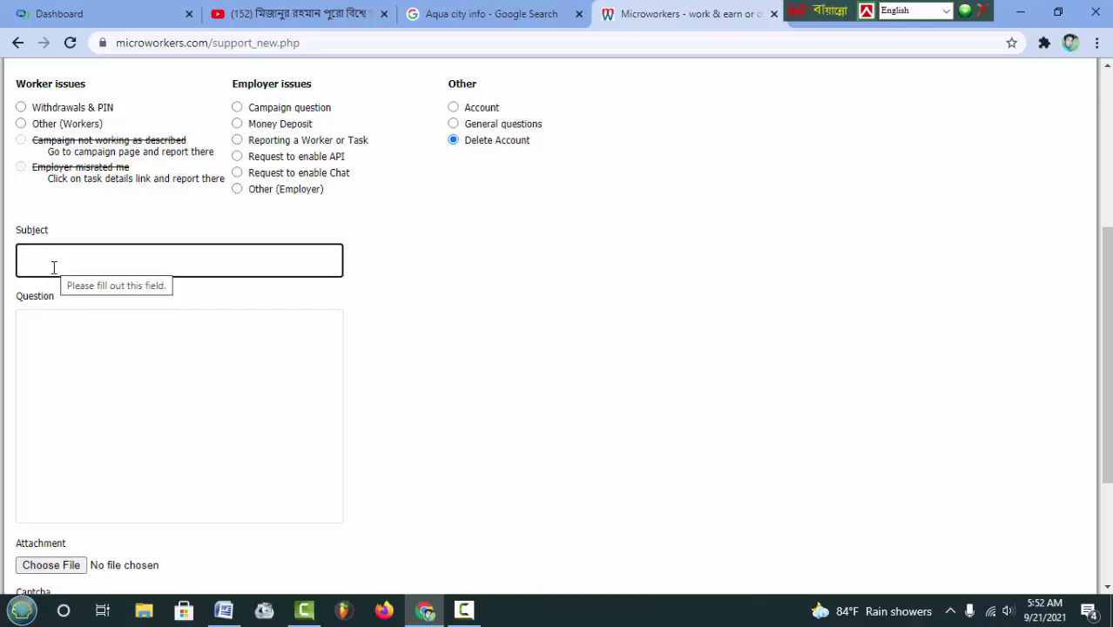
click(1013, 13)
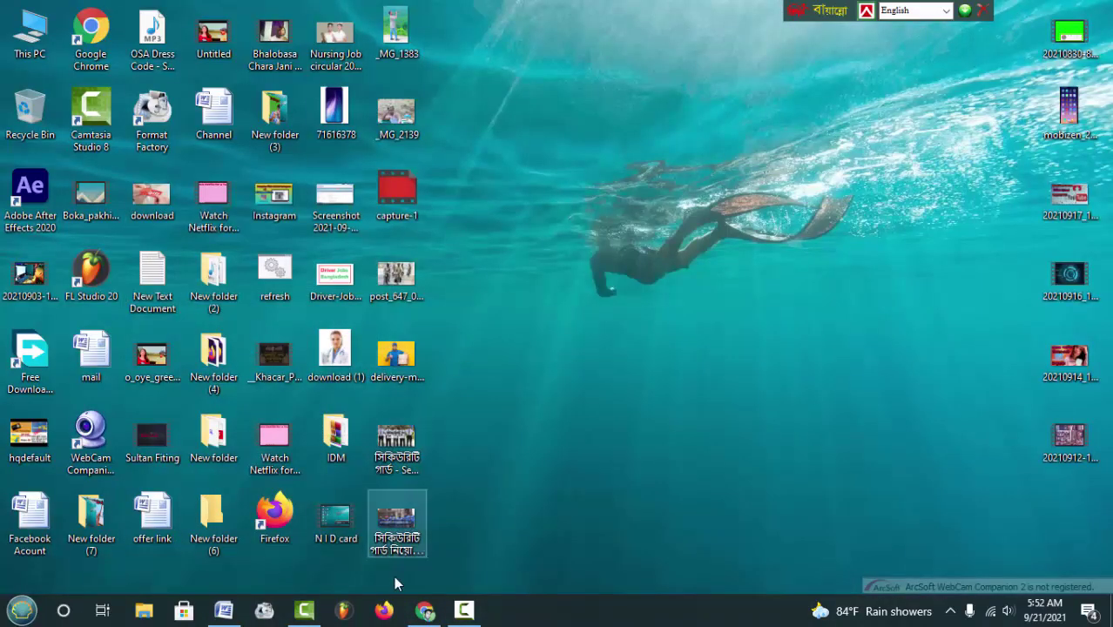
click(224, 611)
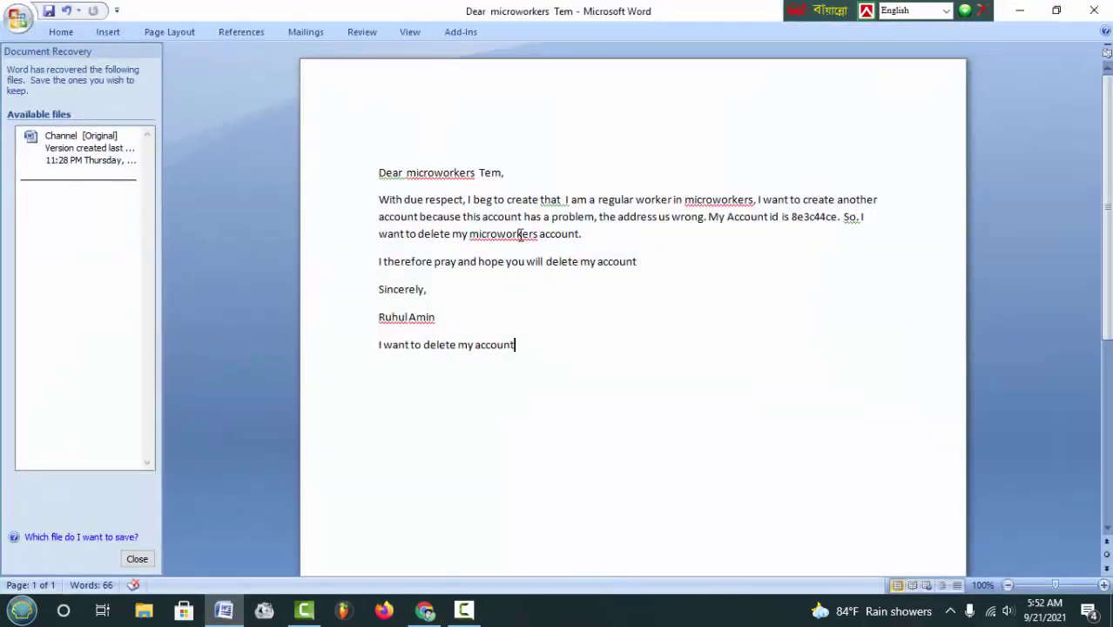
drag(524, 349, 384, 348)
right_click(425, 345)
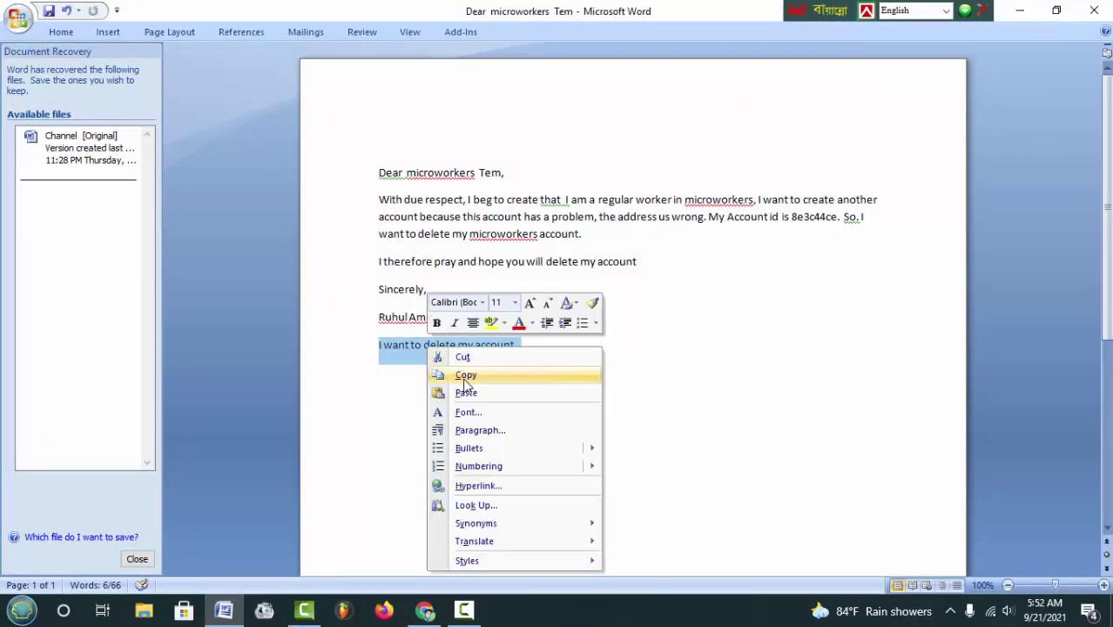
click(464, 376)
Return to the support form in Chrome and paste "I want to delete my account" as the Subject
click(1020, 11)
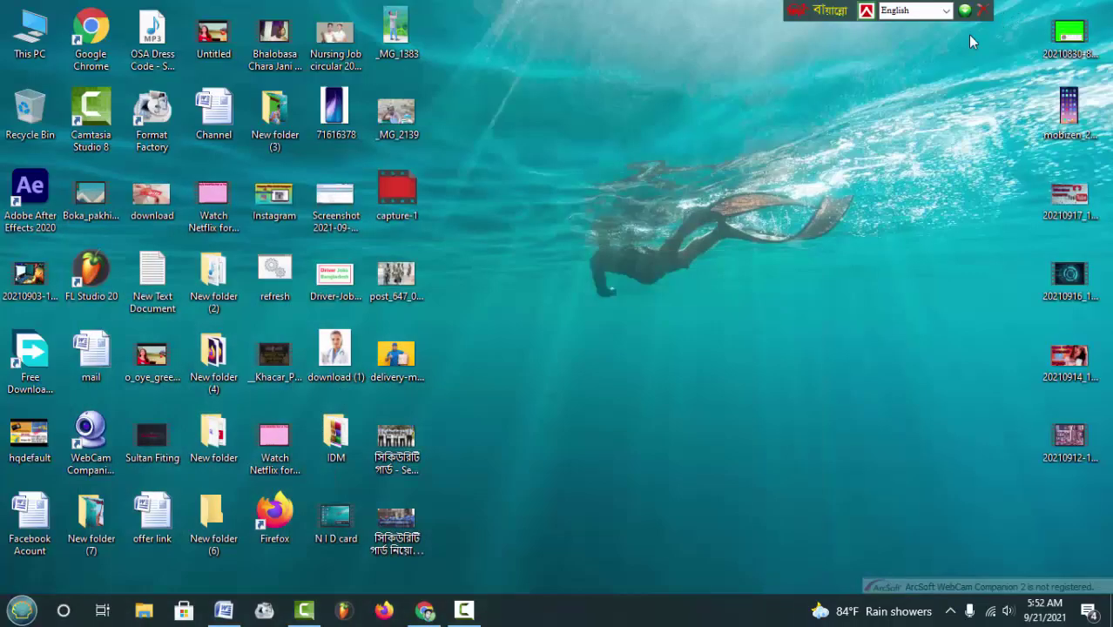
click(424, 610)
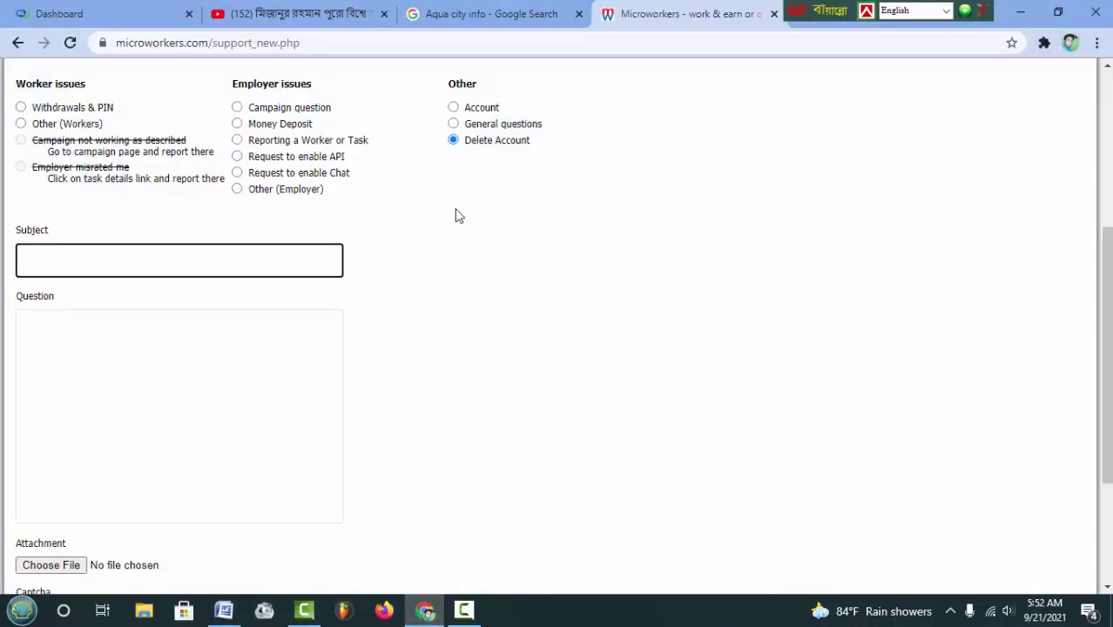
right_click(92, 265)
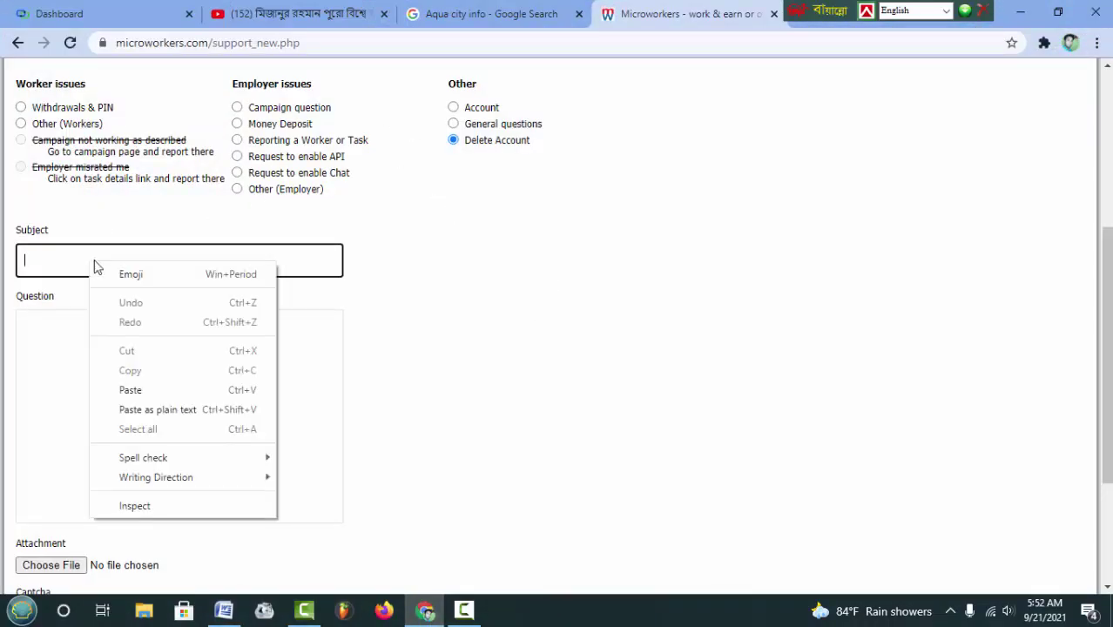
click(145, 392)
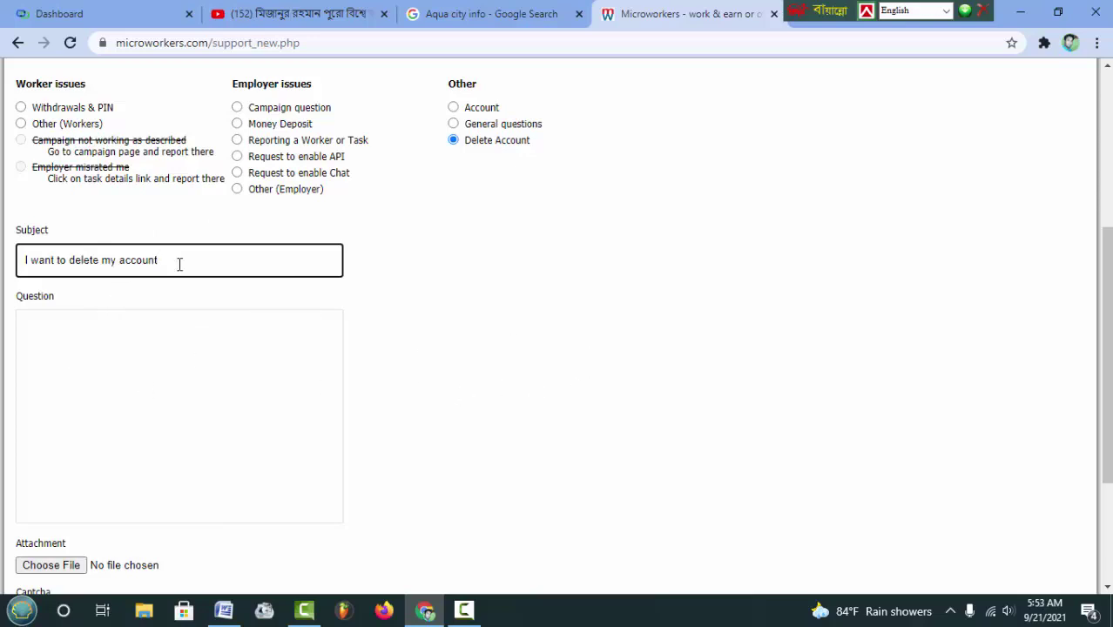
click(59, 328)
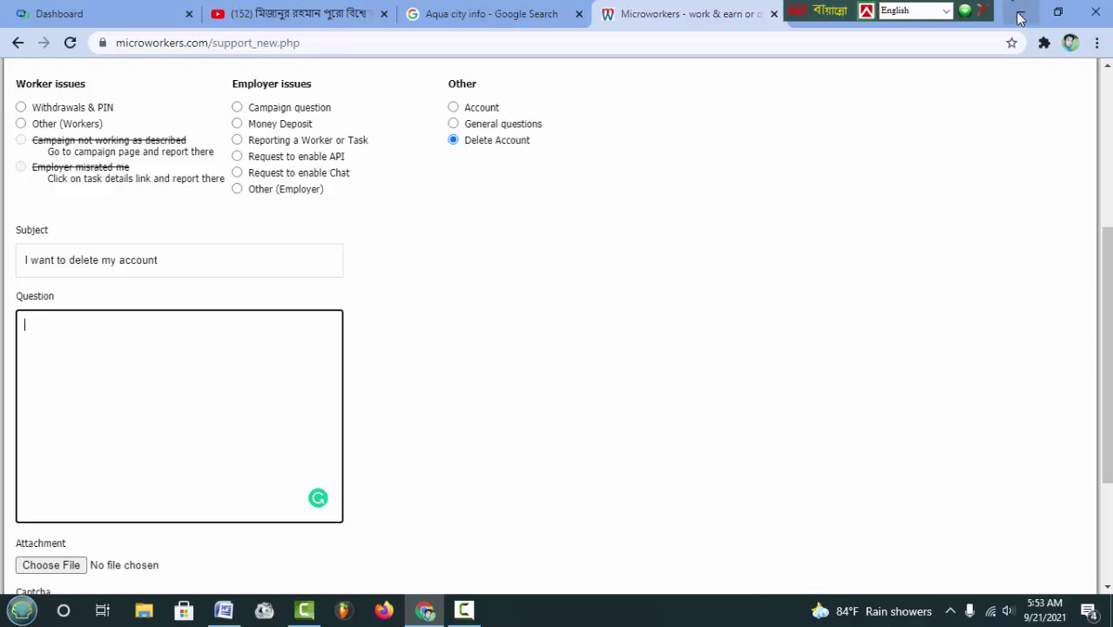
click(1021, 18)
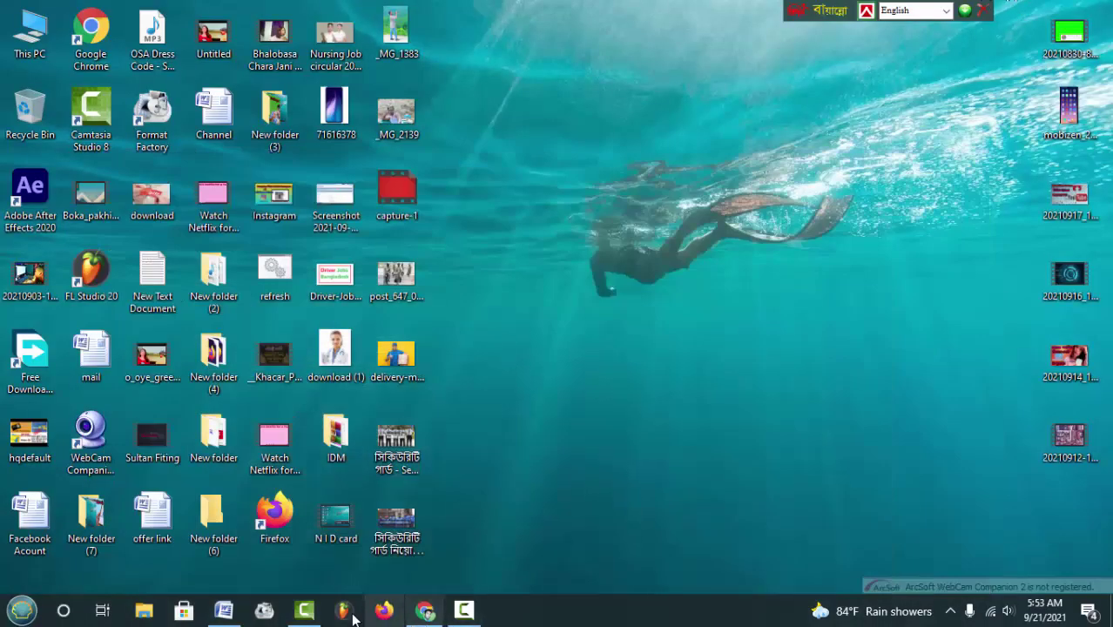
click(424, 613)
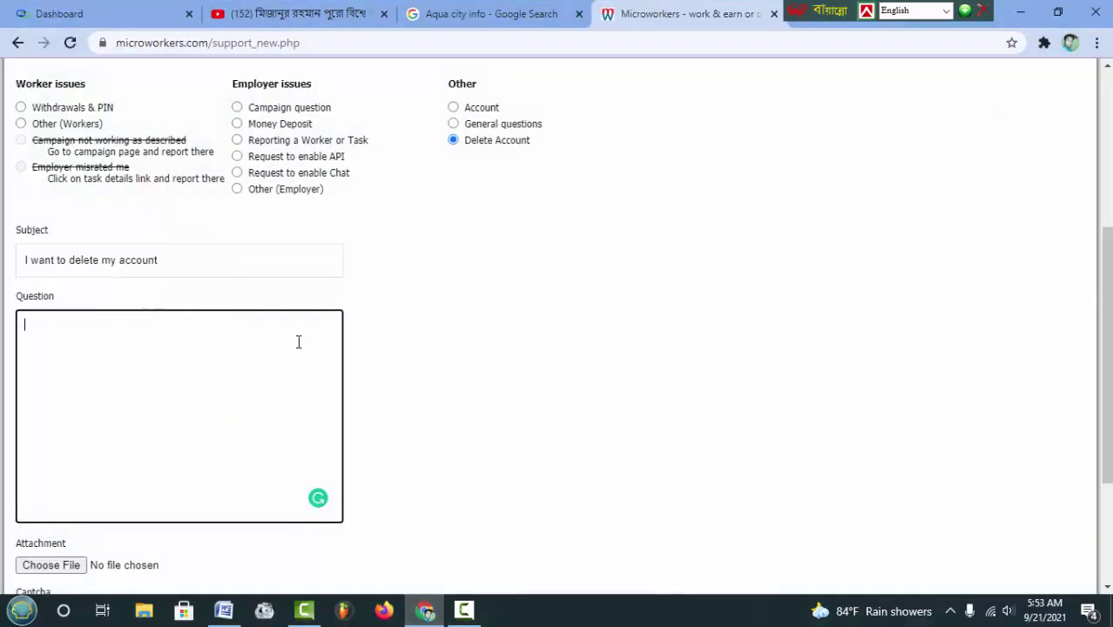
Switch to Microsoft Word and copy the whole deletion request letter, from the "Dear microworkers Tem" greeting through the signature
click(58, 346)
click(1023, 20)
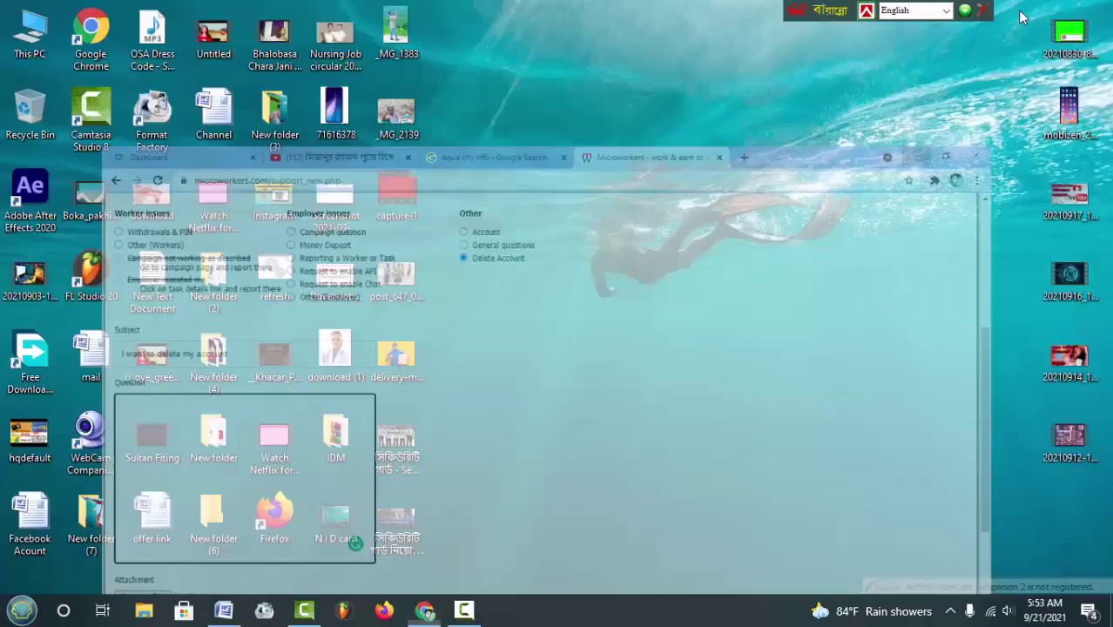
click(224, 613)
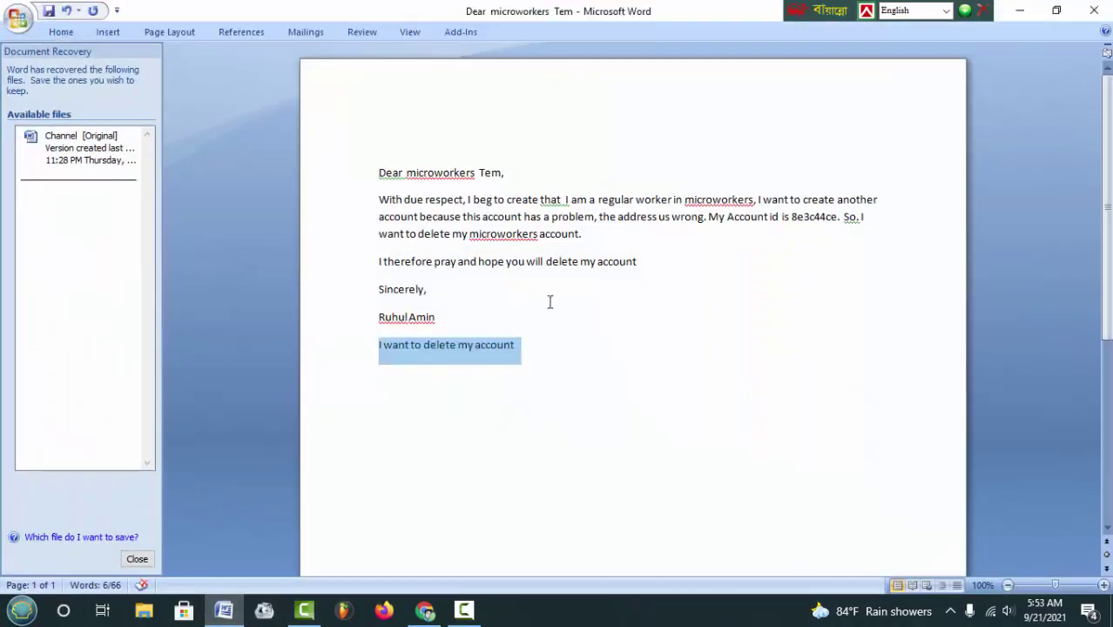
drag(380, 173, 576, 310)
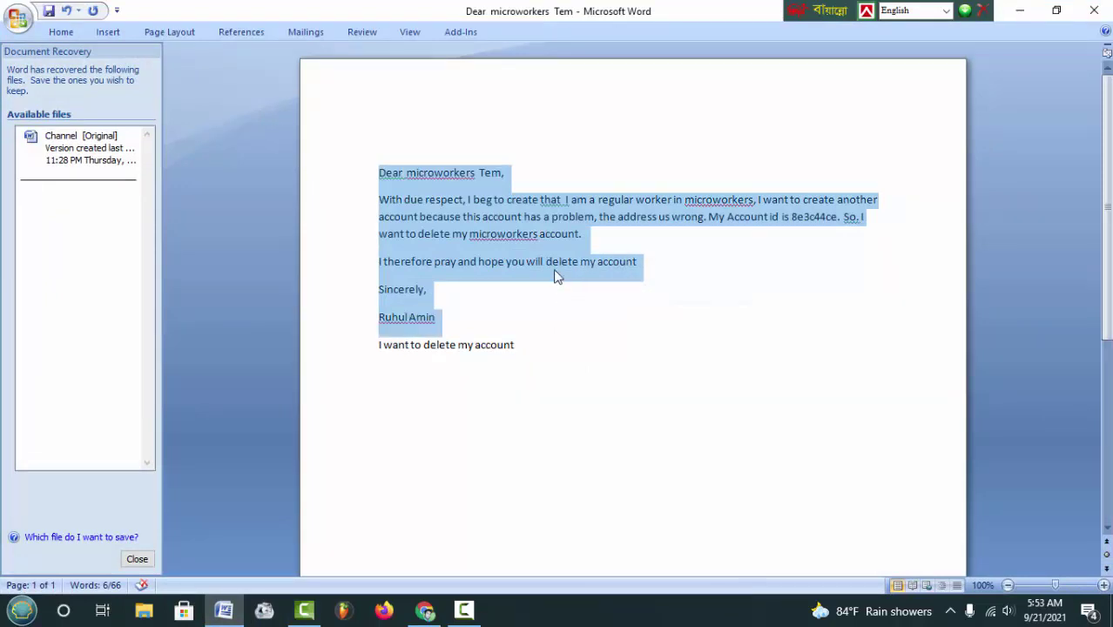
right_click(547, 246)
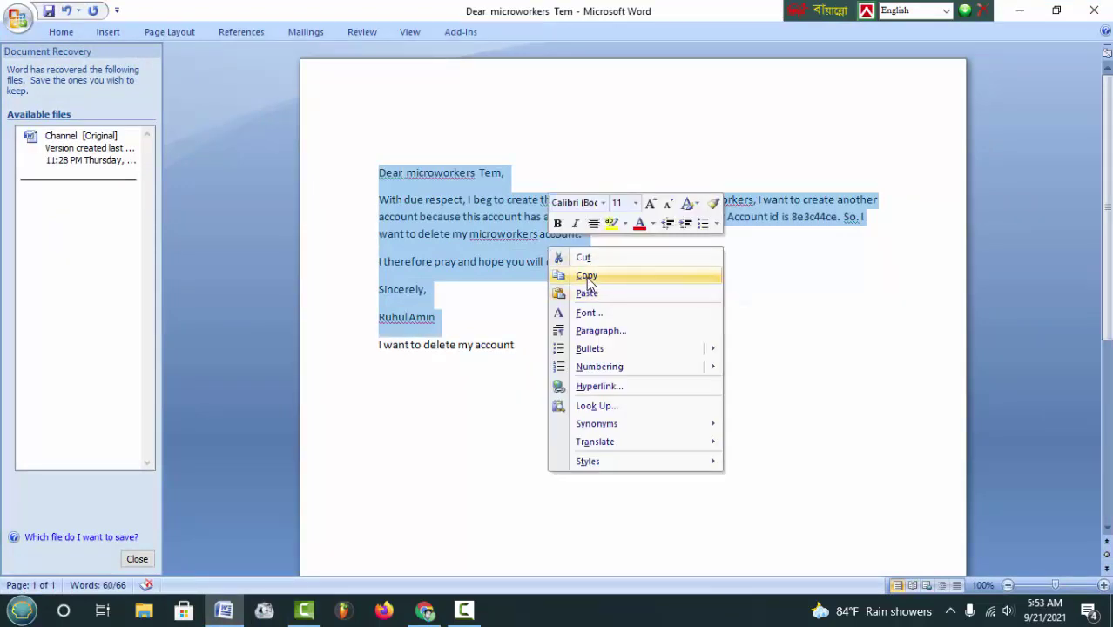
click(588, 277)
Switch back to Chrome and paste the copied letter into the support message's Question field
click(425, 610)
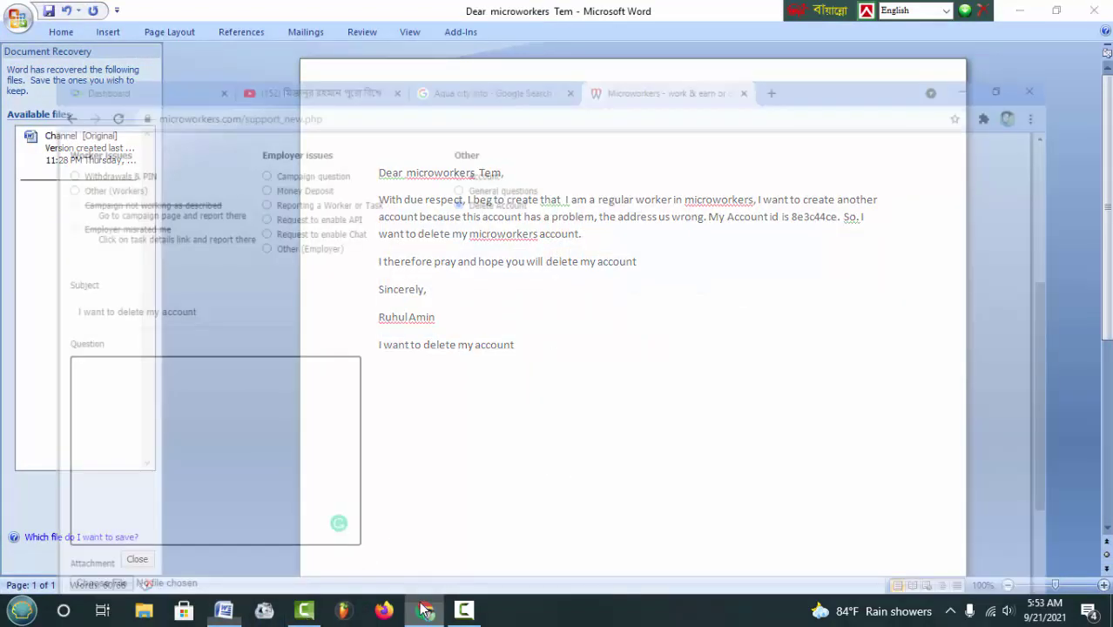
right_click(40, 324)
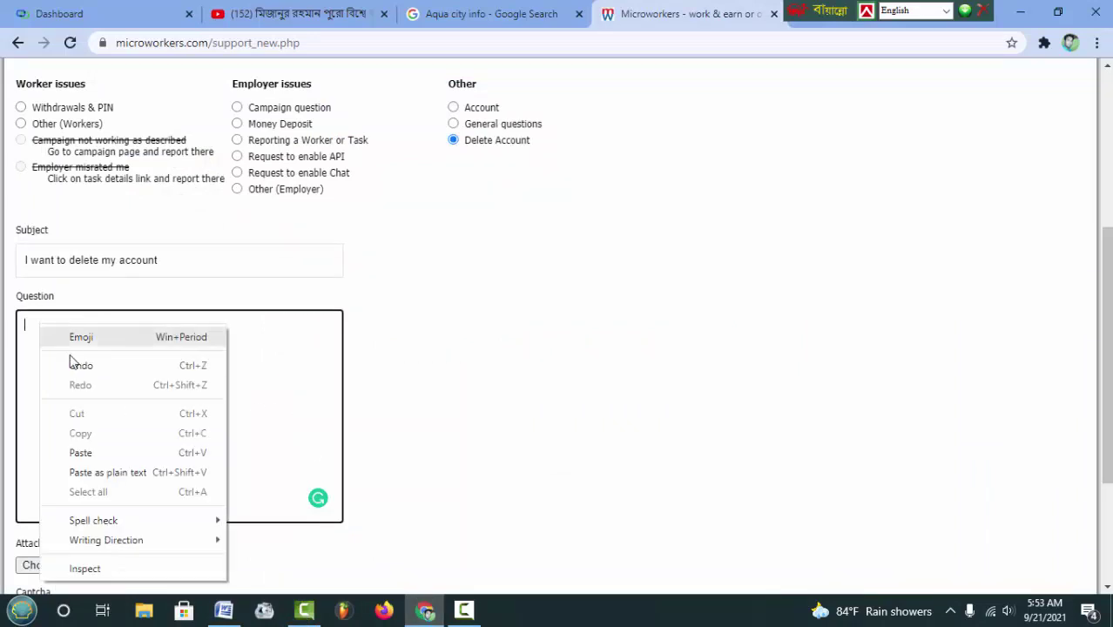
click(90, 449)
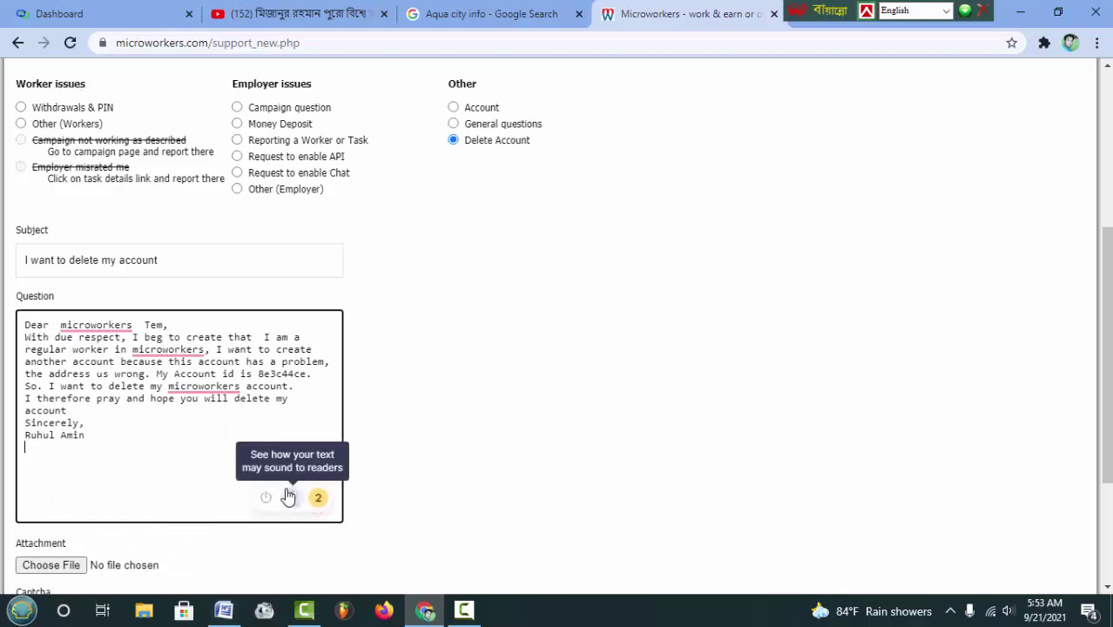
Attach the screenshot JPG ending in 051137 from the Desktop folder to the support message
scroll(287, 496, down, 1)
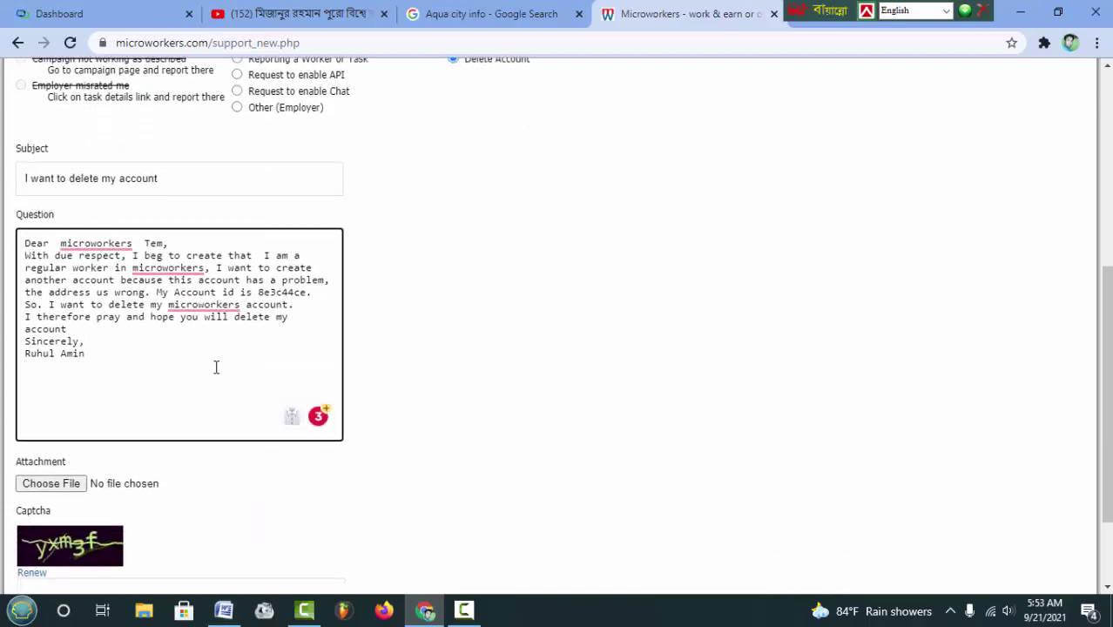
click(72, 488)
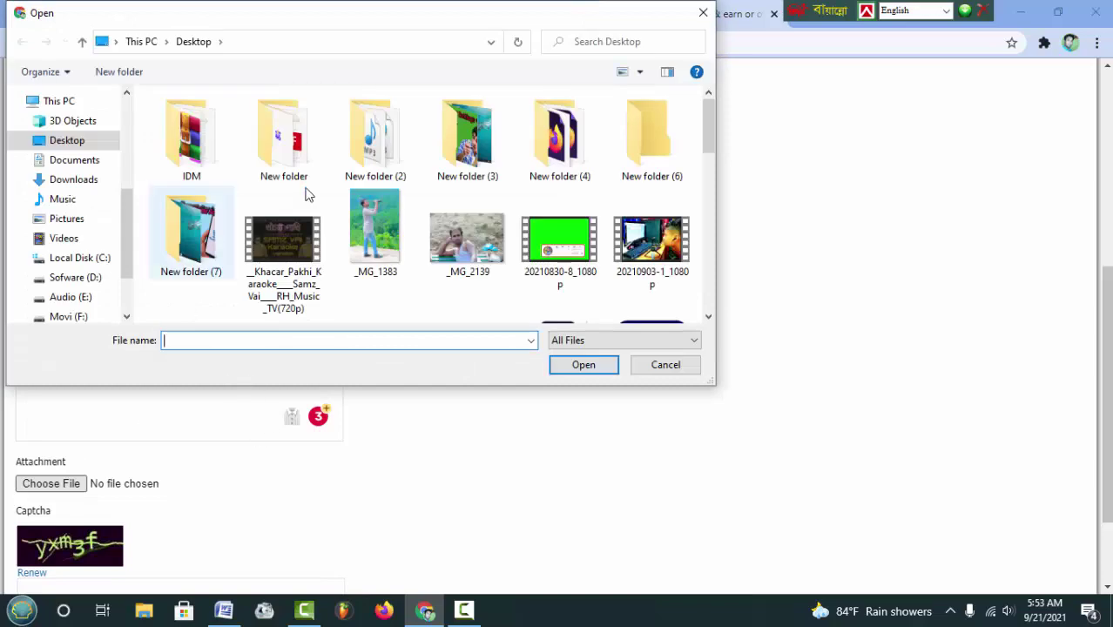
drag(708, 117, 701, 261)
double_click(559, 249)
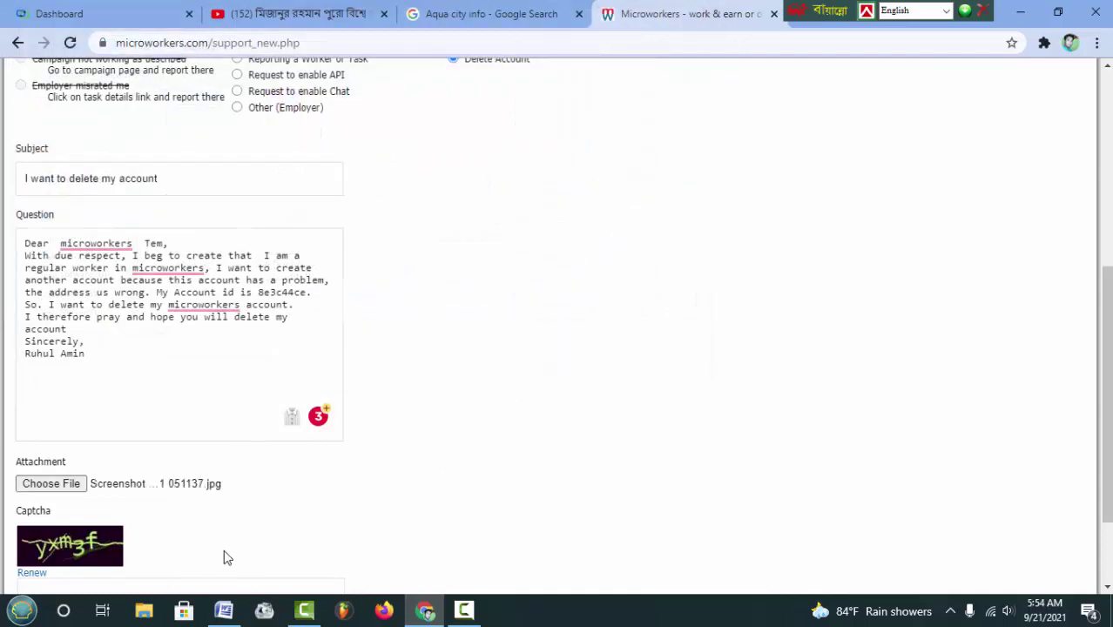
Enter the displayed captcha code in the Captcha field
scroll(98, 518, down, 2)
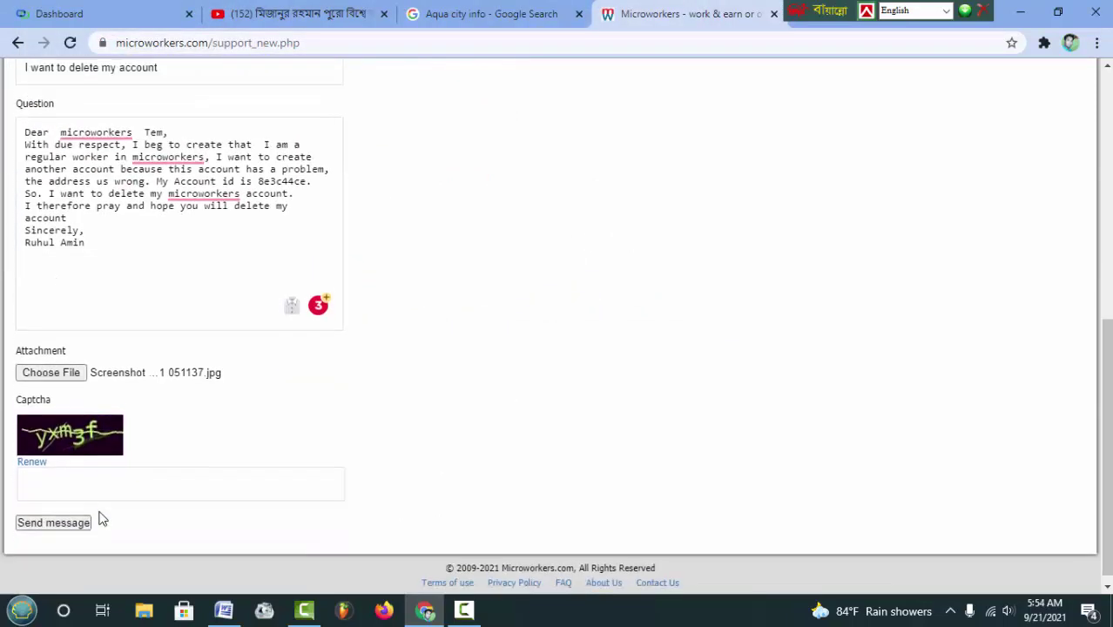
click(43, 470)
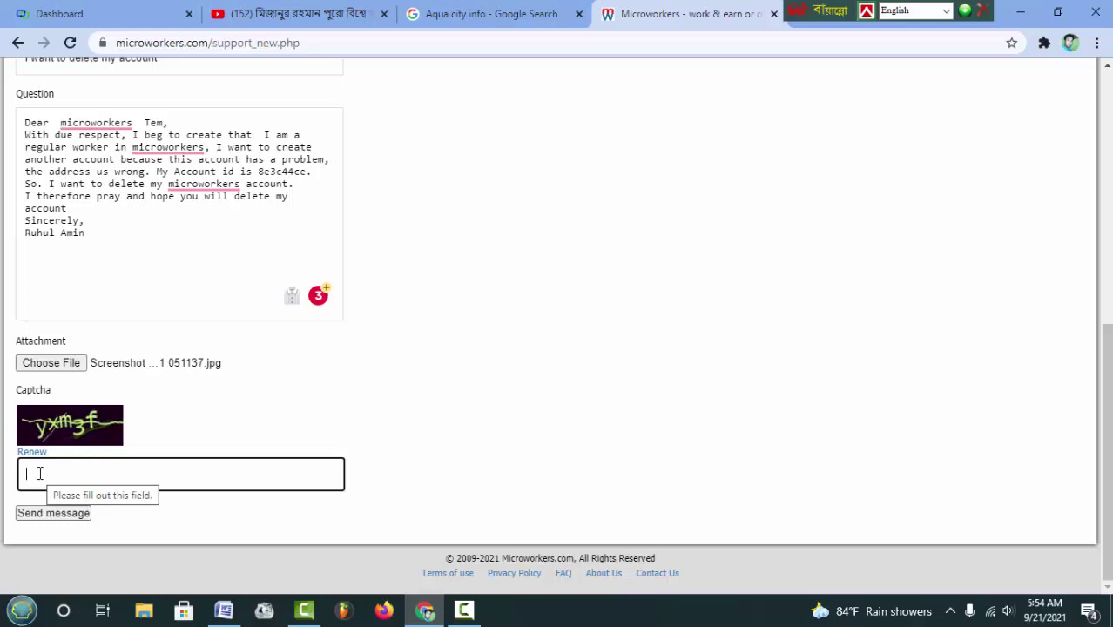
text(y)
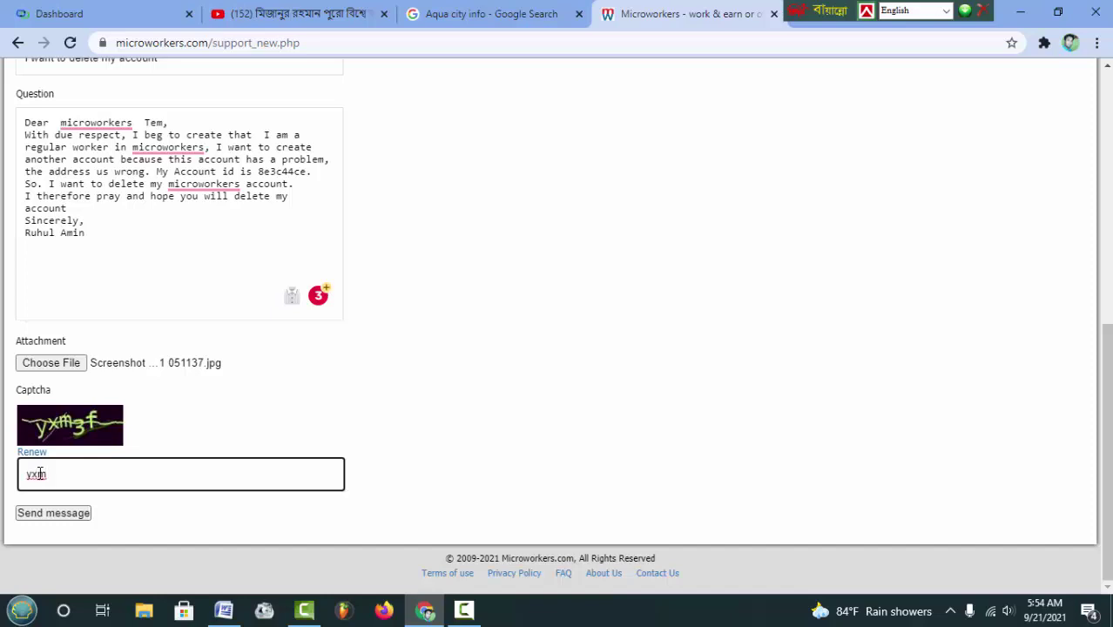
text(xm3f)
Review the completed account deletion request and send the support message
mouse_move(188, 180)
scroll(201, 499, up, 5)
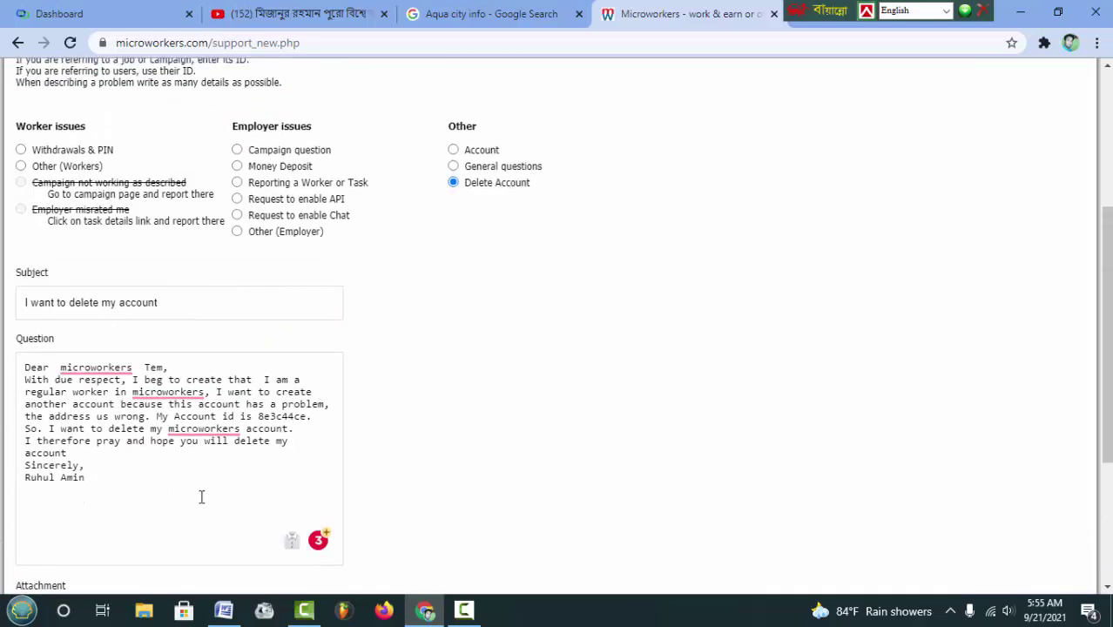
scroll(199, 492, down, 5)
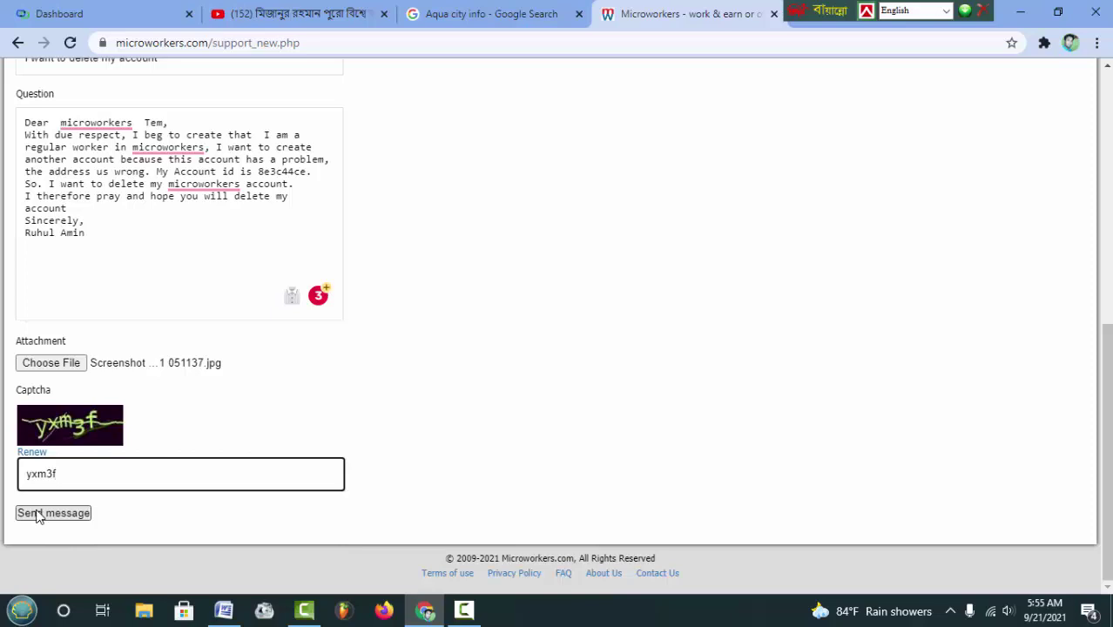
click(37, 517)
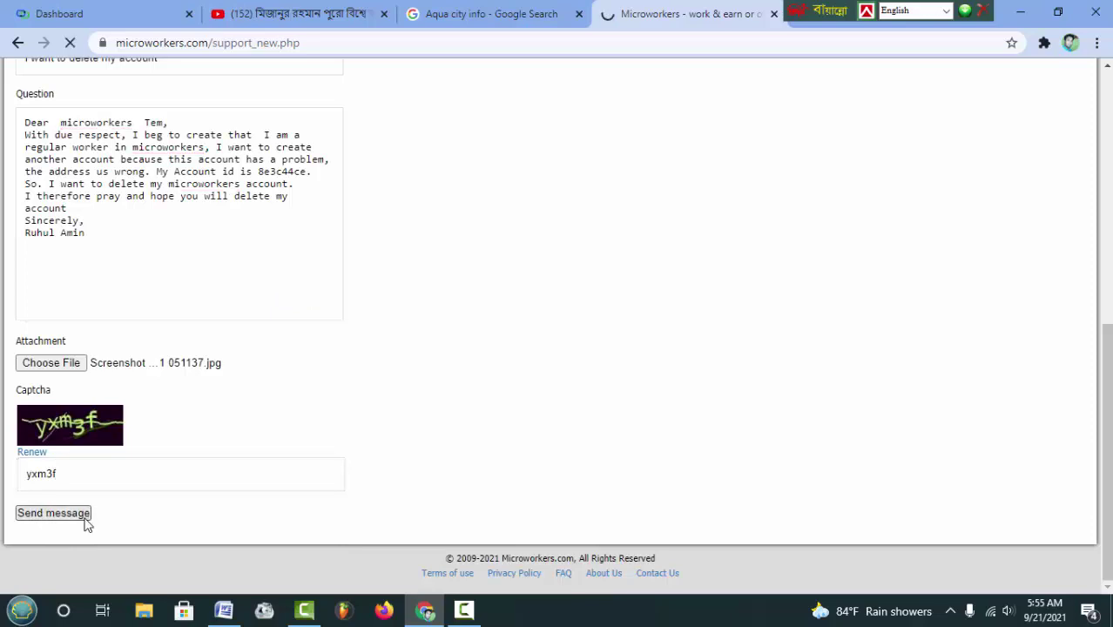